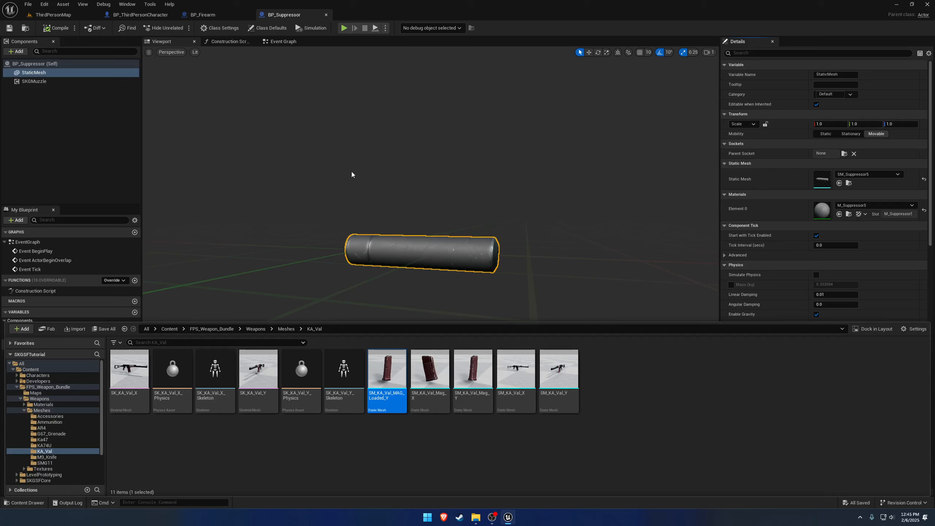
Step: Add an SKG Attachment component to the BP_Firearm blueprint
click(200, 16)
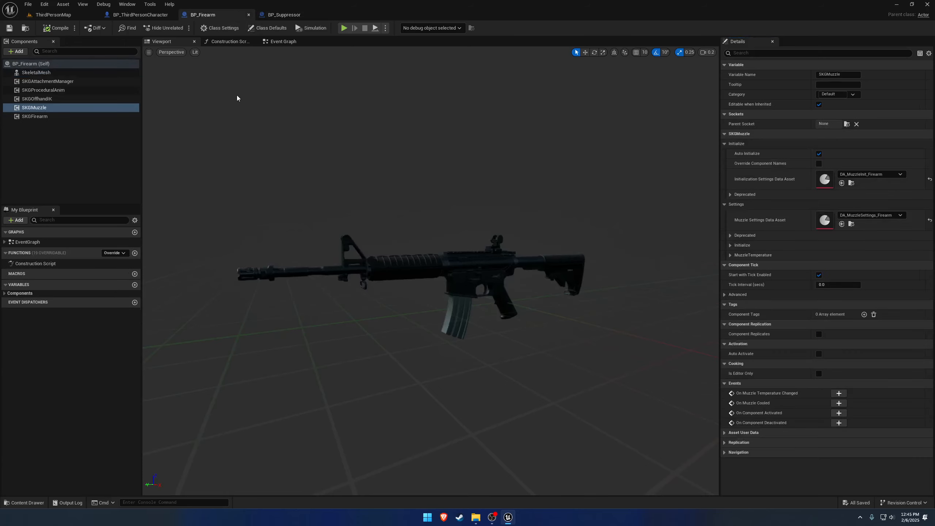
click(17, 51)
text(skgatt)
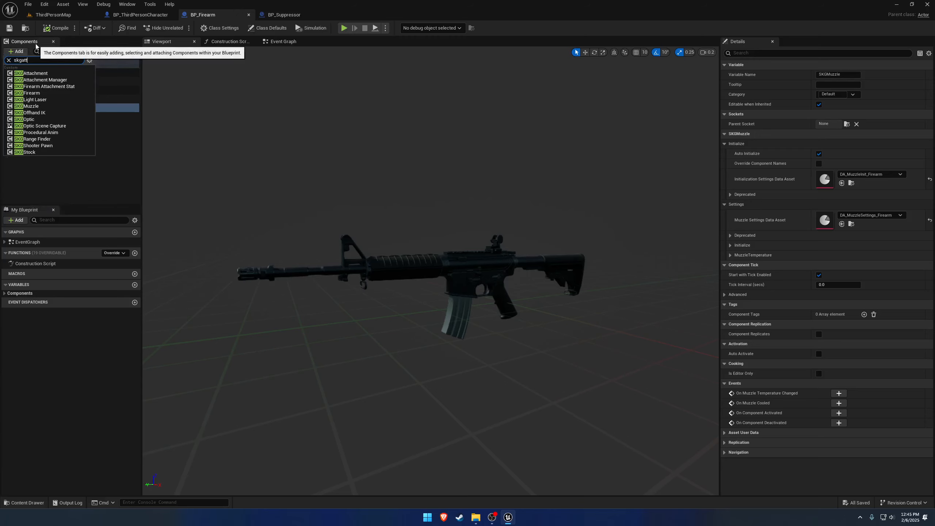
click(51, 73)
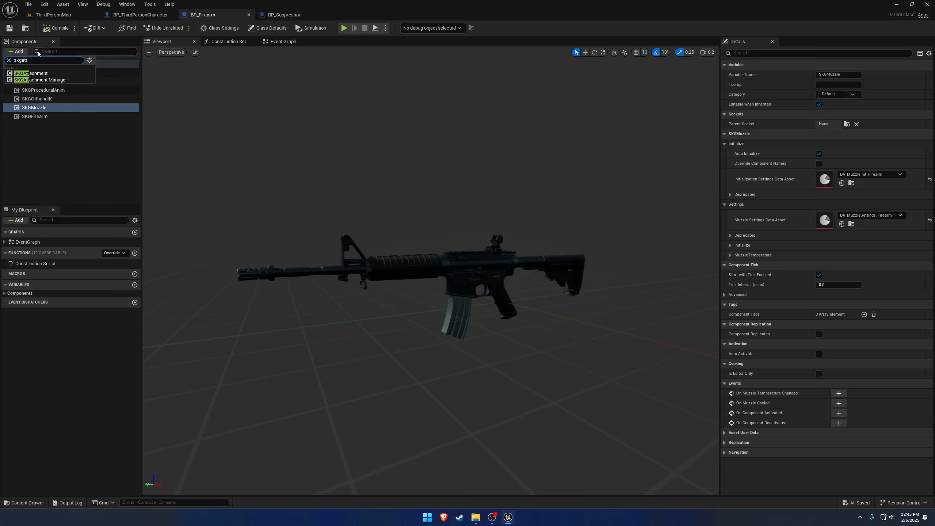
click(68, 139)
click(72, 116)
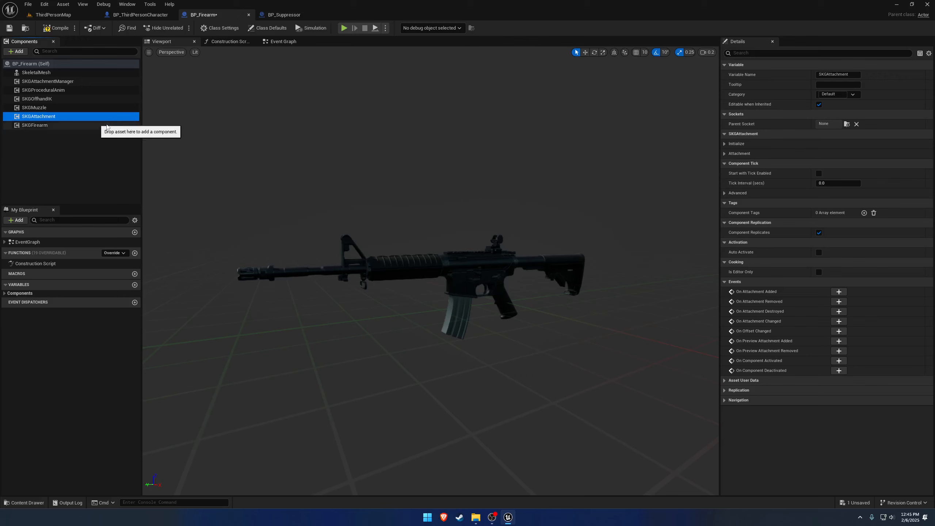
Step: Expand the new attachment component's Initialize and Attachment settings and rename the component SKGAttachment_Suppressor
click(724, 154)
click(724, 143)
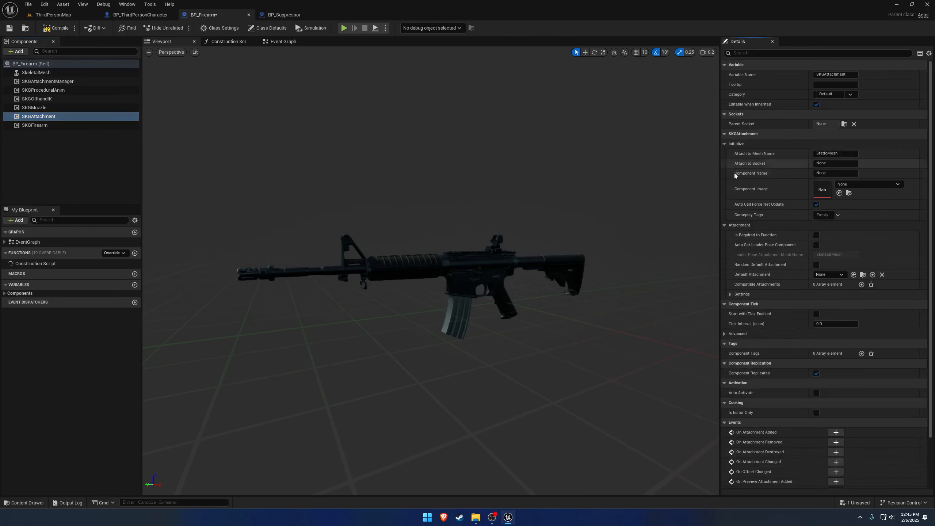
click(470, 268)
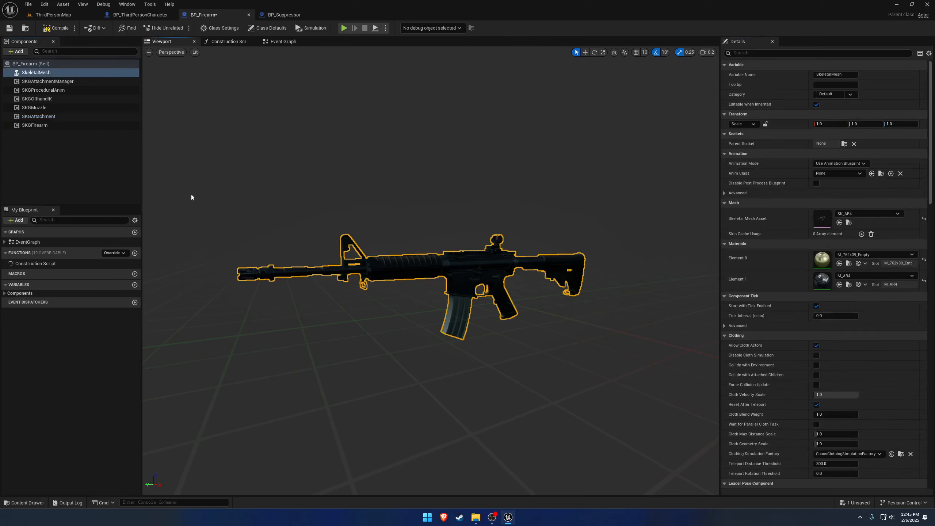
click(40, 116)
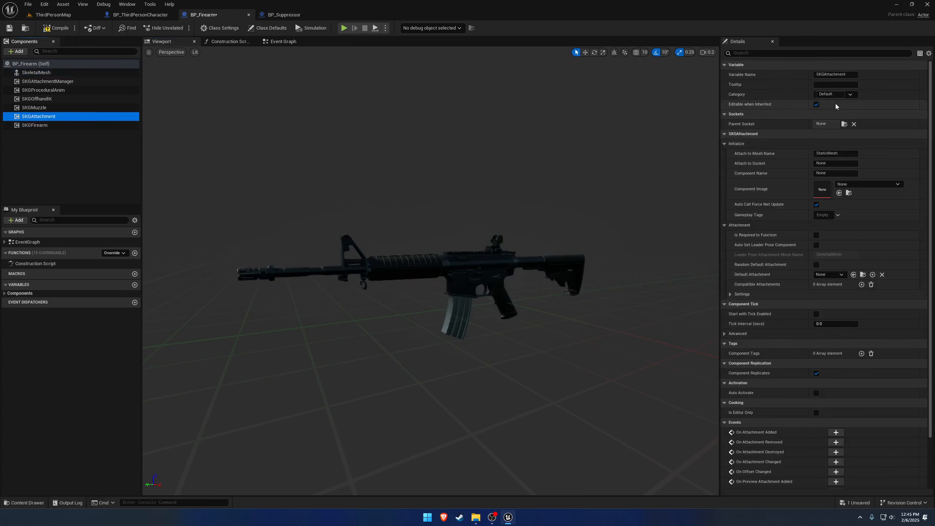
click(851, 75)
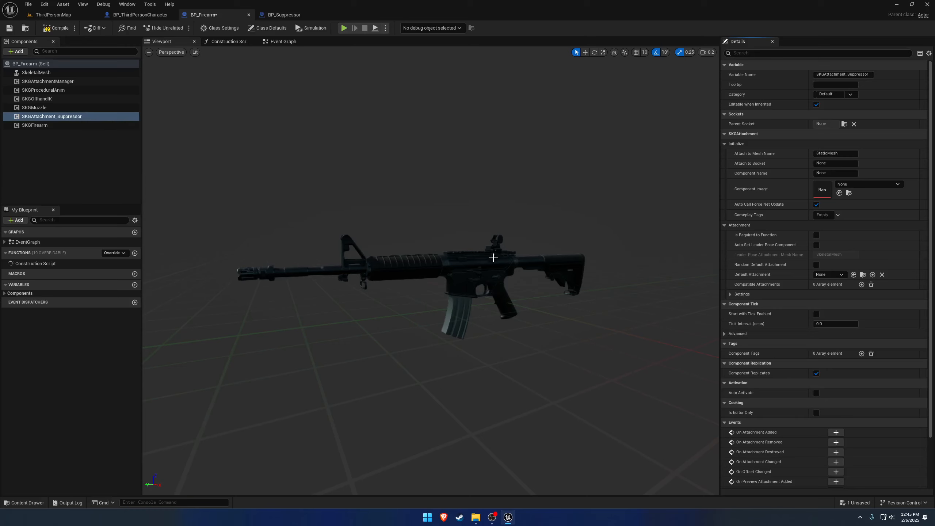
Step: Set the suppressor attachment component's Attach to Mesh Name to SkeletalMesh
scroll(482, 266, up, 8)
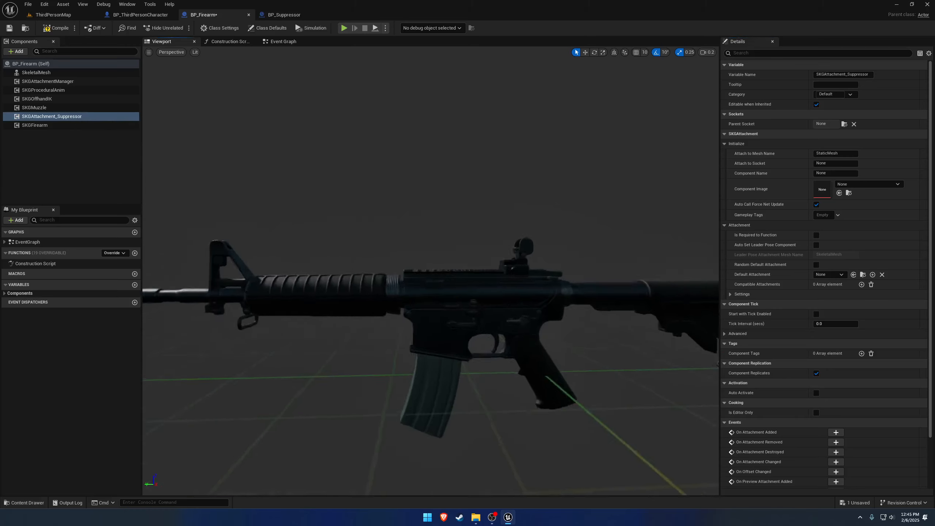
click(506, 257)
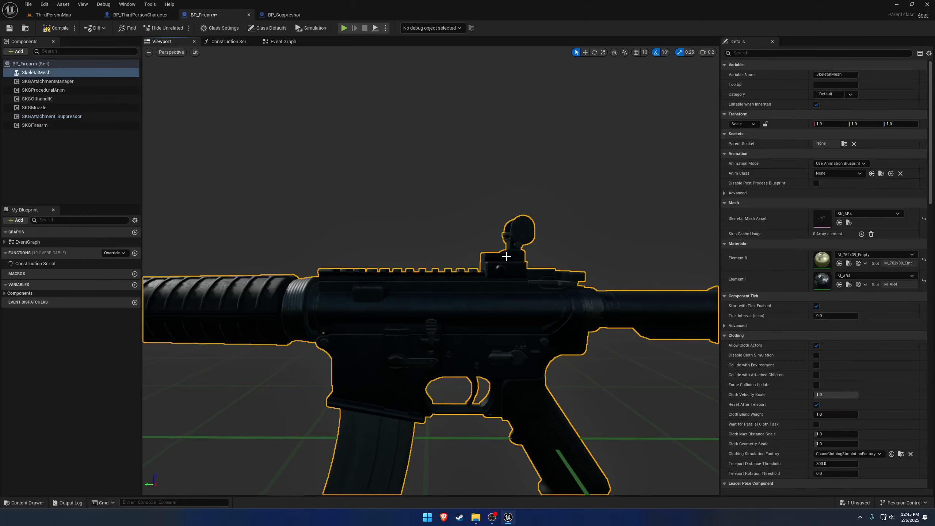
right_drag(507, 256, 384, 255)
click(56, 116)
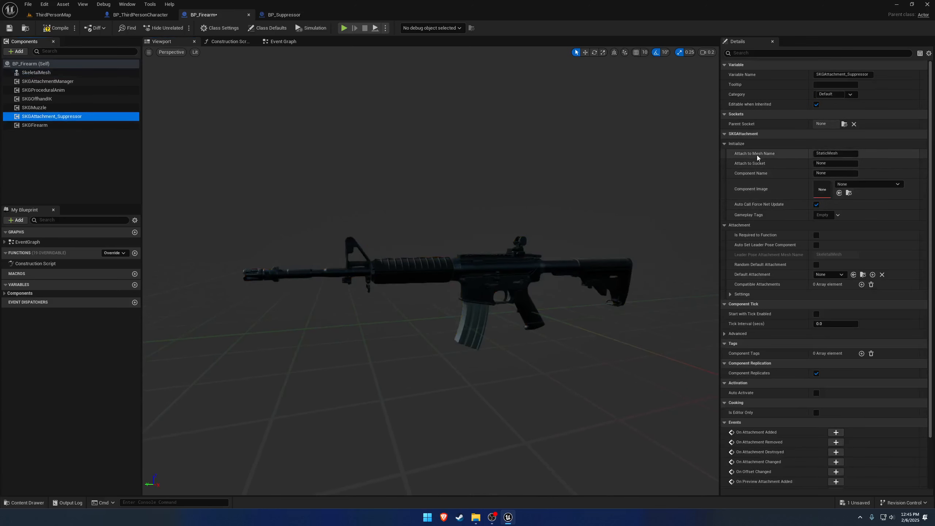
click(844, 154)
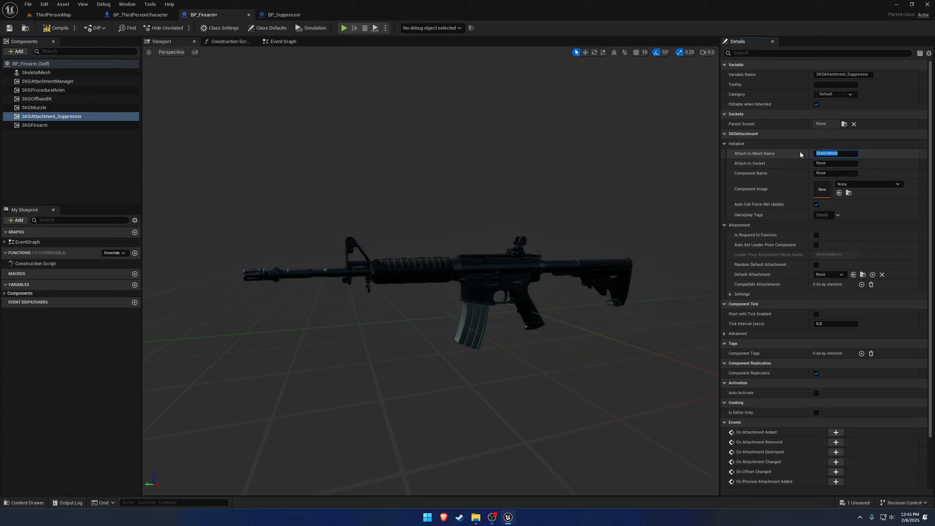
text(SkeletalMesh)
key(Return)
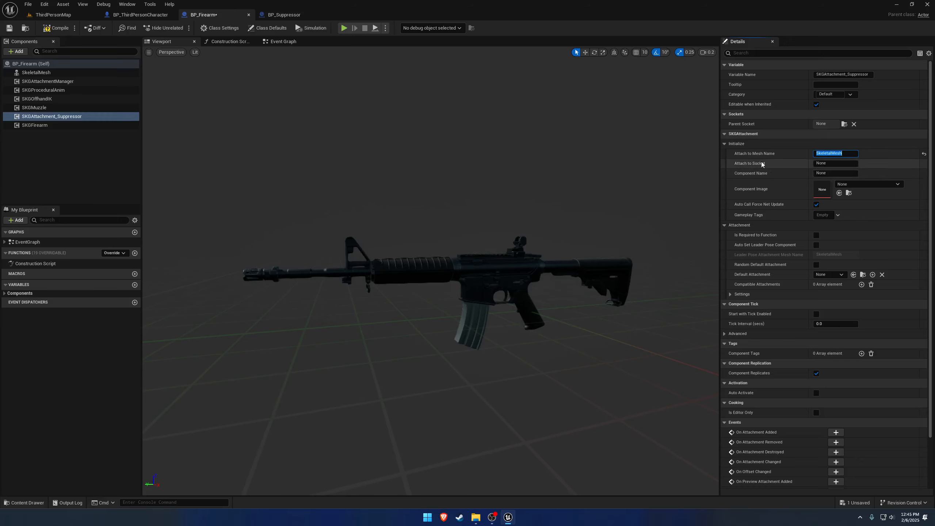
Step: Open the firearm's SK_AR4 skeletal mesh and add a socket named S_Attachment_Suppressor under the b_gun_Root bone
click(485, 272)
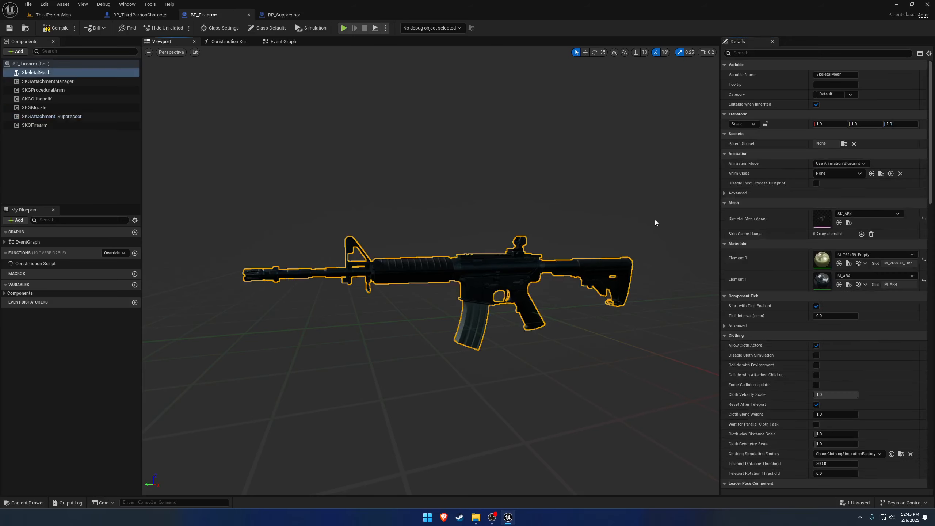
double_click(822, 218)
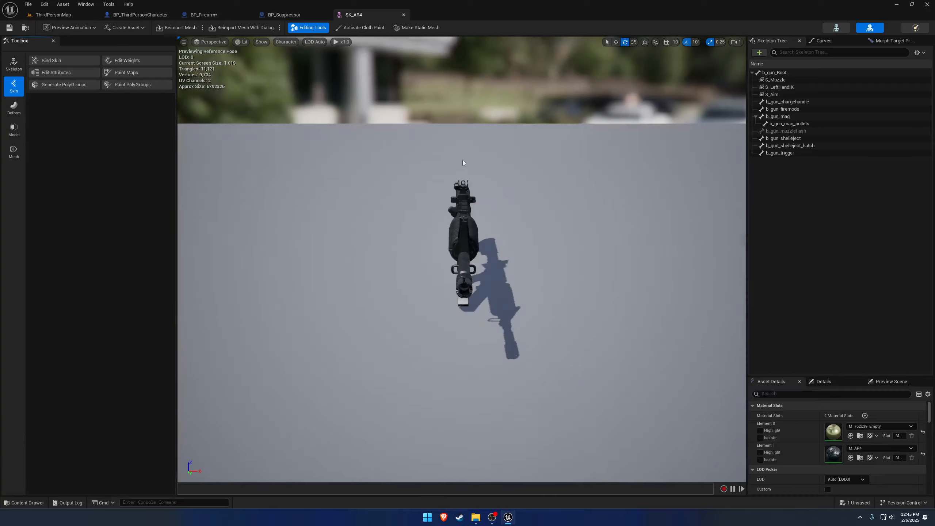
right_click(788, 76)
click(804, 112)
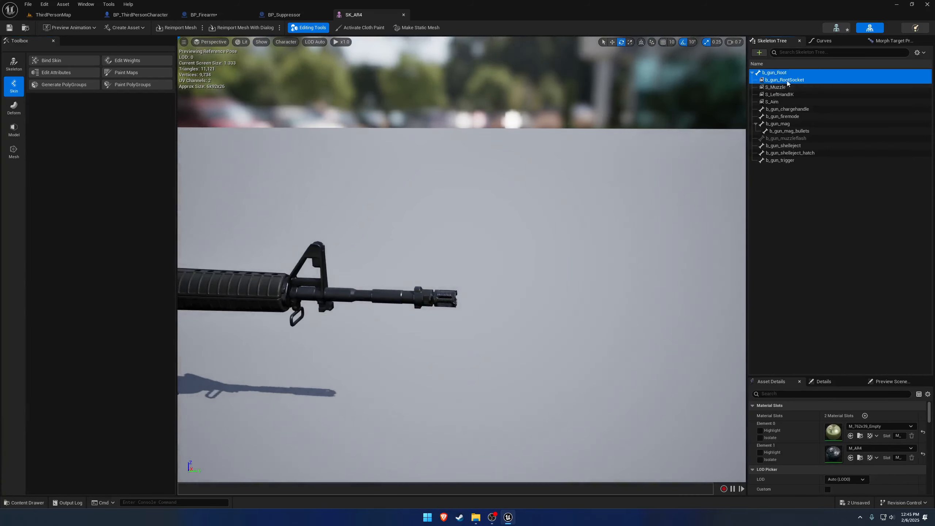
text(S_Attachment_Suppressor)
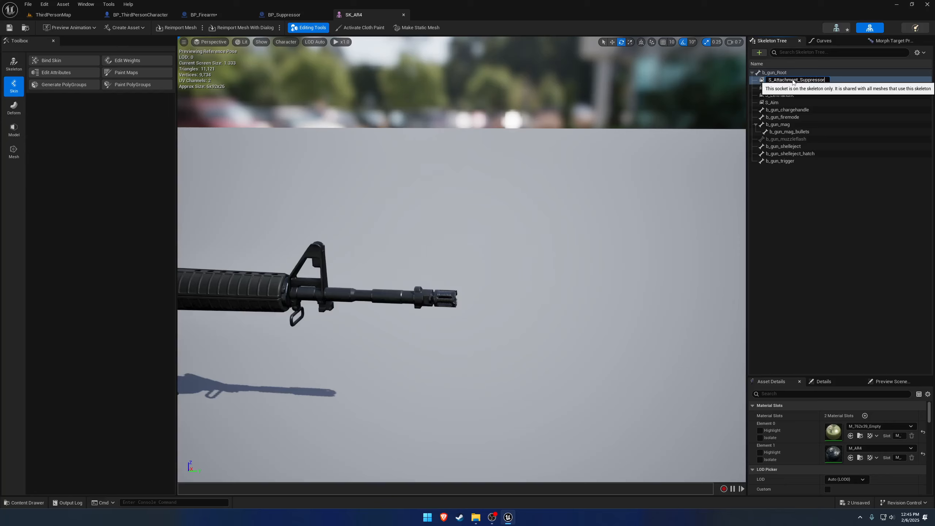
key(Return)
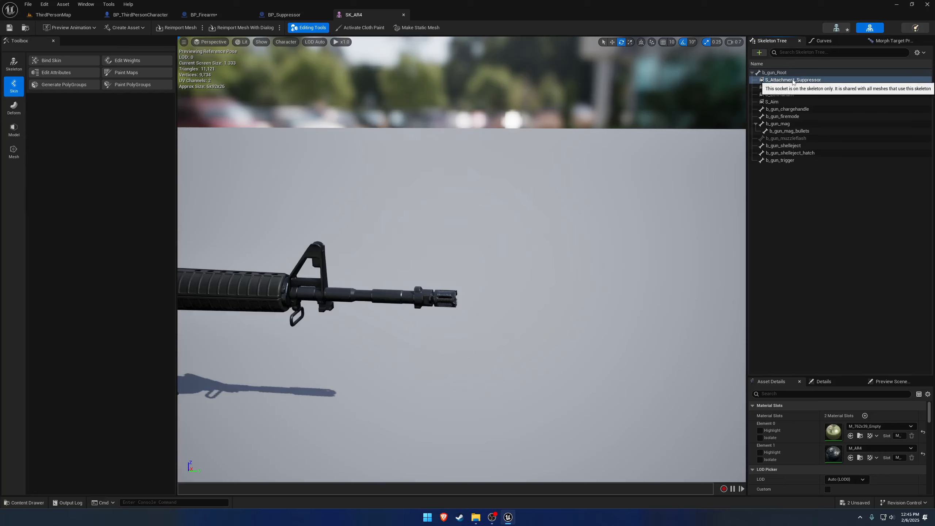
Step: Attach the SM_Suppressor5 mesh as a preview asset to the S_Attachment_Suppressor socket
right_click(785, 84)
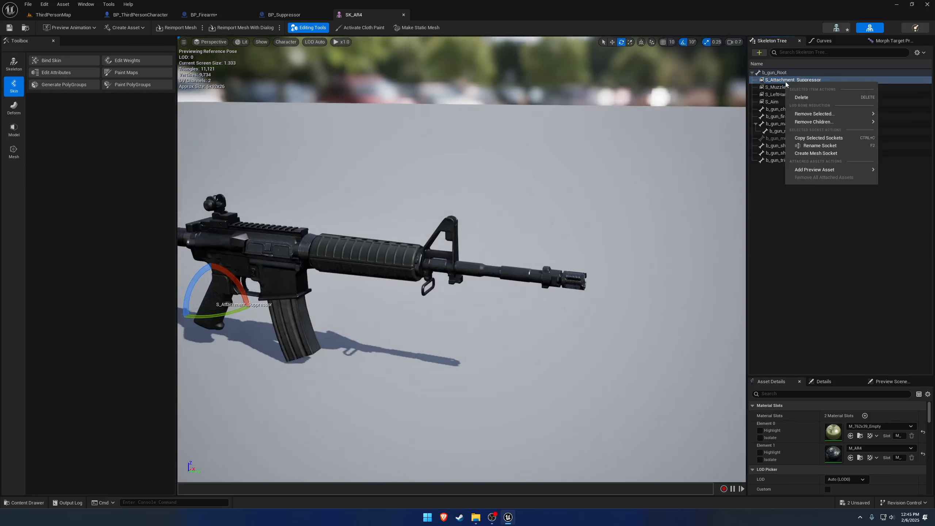
mouse_move(815, 169)
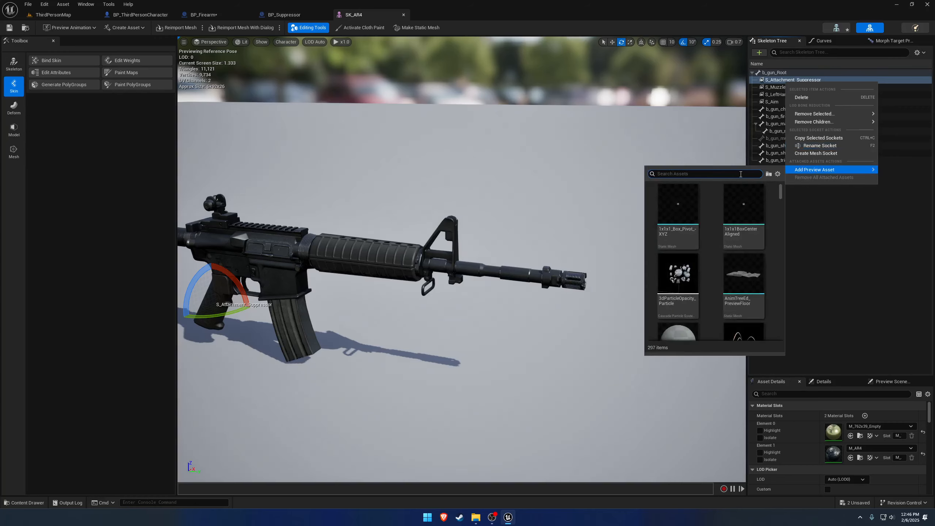
text(supp)
click(751, 200)
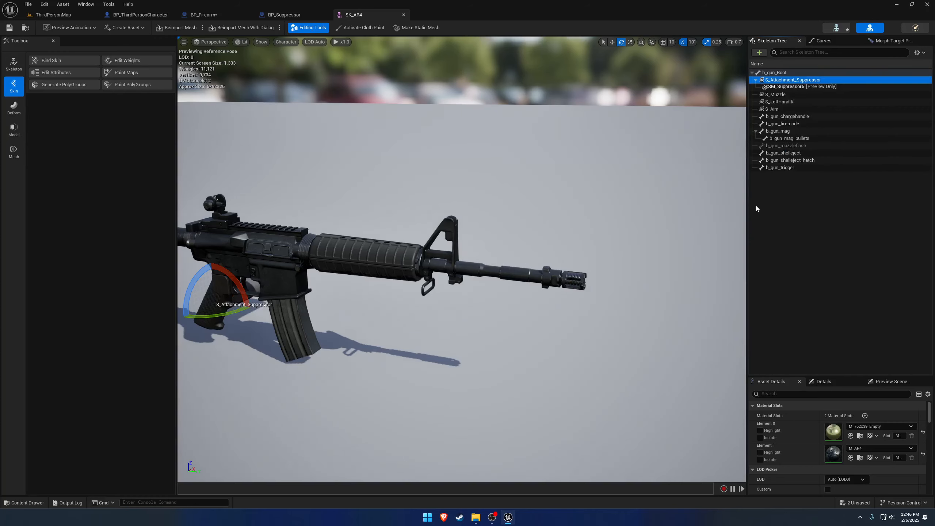
Step: Move the suppressor socket forward below the muzzle and rotate it so the suppressor runs parallel to the barrel
right_drag(237, 299, 201, 304)
key(w)
drag(354, 286, 570, 344)
right_drag(570, 345, 510, 343)
key(e)
mouse_move(456, 327)
mouse_down()
mouse_move(488, 331)
mouse_move(455, 327)
mouse_up()
Step: Shift the suppressor socket sideways to line it up with the rifle barrel as seen from the front
key(w)
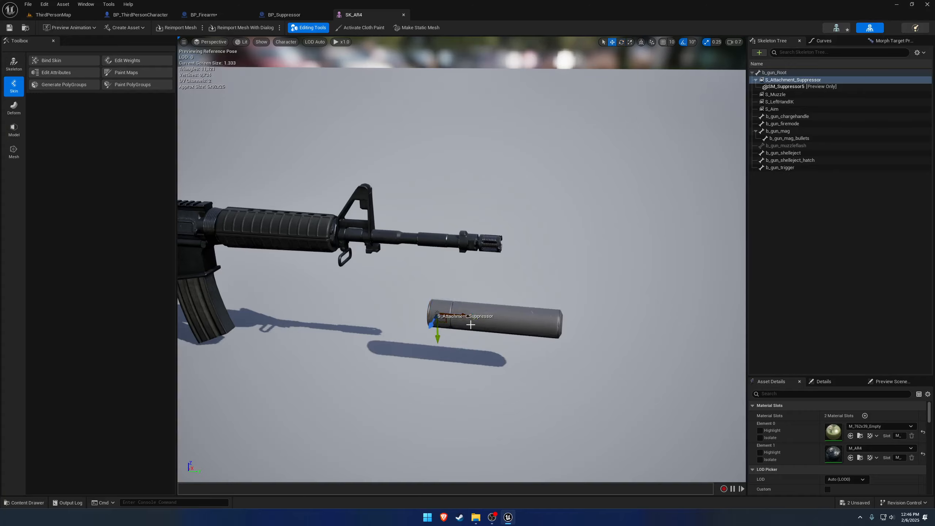
key(d)
mouse_move(459, 327)
right_down()
mouse_move(460, 343)
mouse_move(331, 306)
mouse_move(339, 331)
mouse_move(457, 323)
right_up()
scroll(459, 327, down, 5)
key(w)
mouse_move(433, 268)
mouse_down()
mouse_move(423, 255)
mouse_move(448, 268)
mouse_up()
key(w)
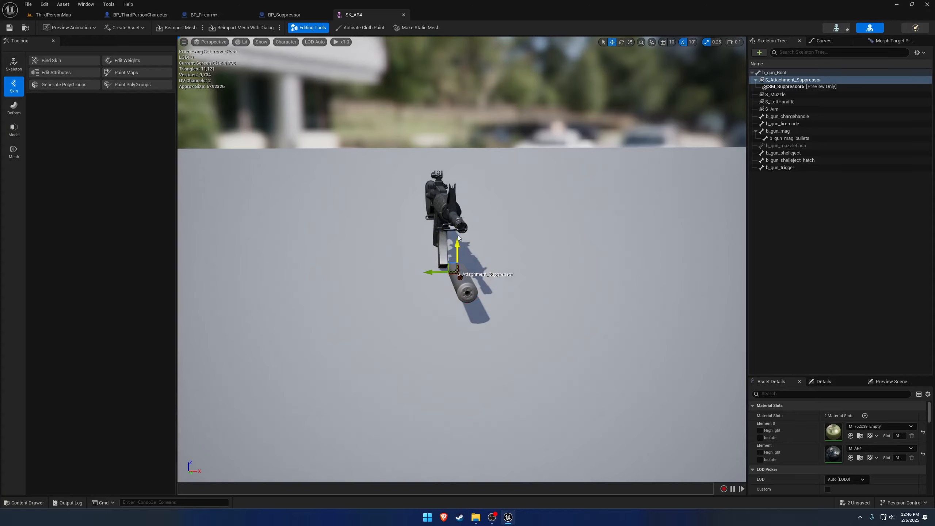
Step: Raise the suppressor socket to barrel height and center the suppressor on the muzzle
key(a)
mouse_move(458, 238)
right_down()
mouse_move(494, 249)
mouse_move(455, 238)
right_up()
scroll(458, 238, up, 1)
key(w)
key(a)
drag(420, 244, 553, 104)
right_drag(553, 104, 637, 97)
Step: Slide the suppressor socket back along the barrel until the suppressor covers the muzzle device, then fine-tune its position
key(w)
key(a)
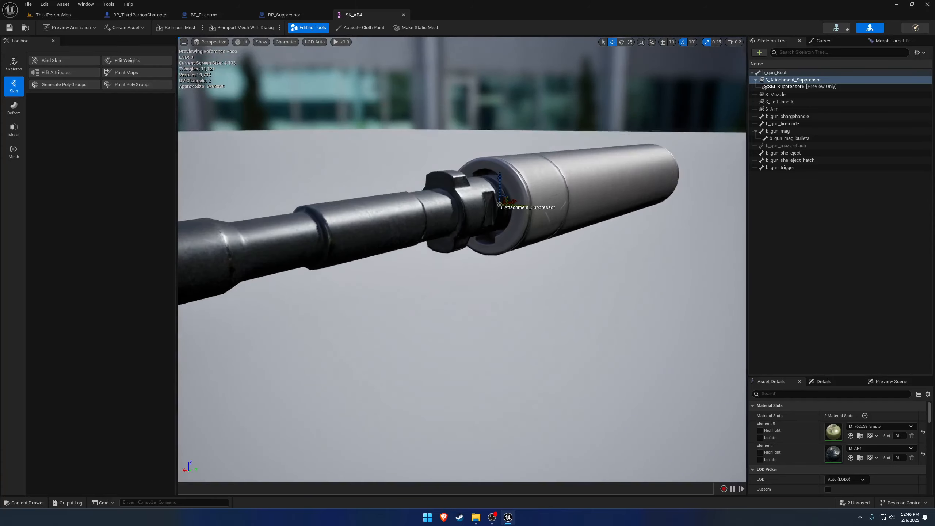
right_drag(488, 222, 503, 222)
key(w)
drag(476, 253, 375, 274)
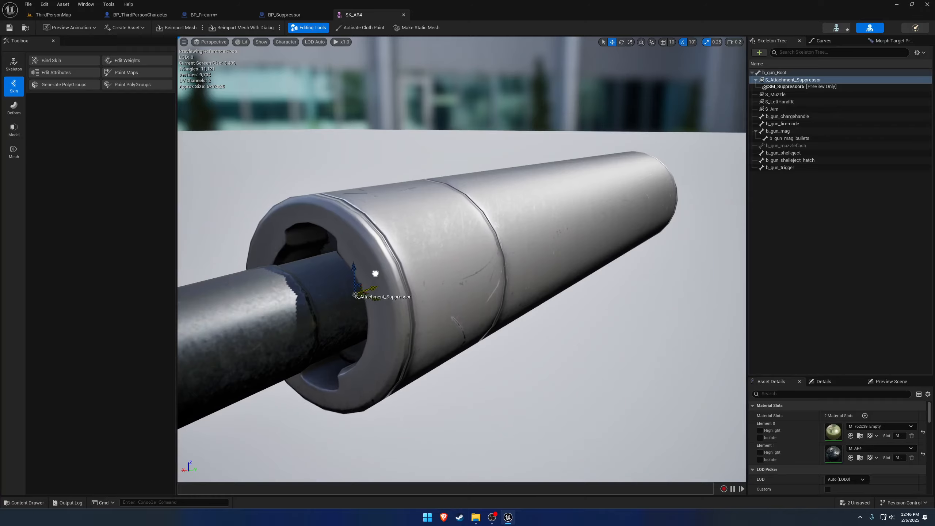
right_drag(374, 274, 447, 286)
scroll(475, 262, down, 1)
drag(417, 268, 444, 259)
scroll(482, 272, up, 1)
right_drag(481, 272, 419, 271)
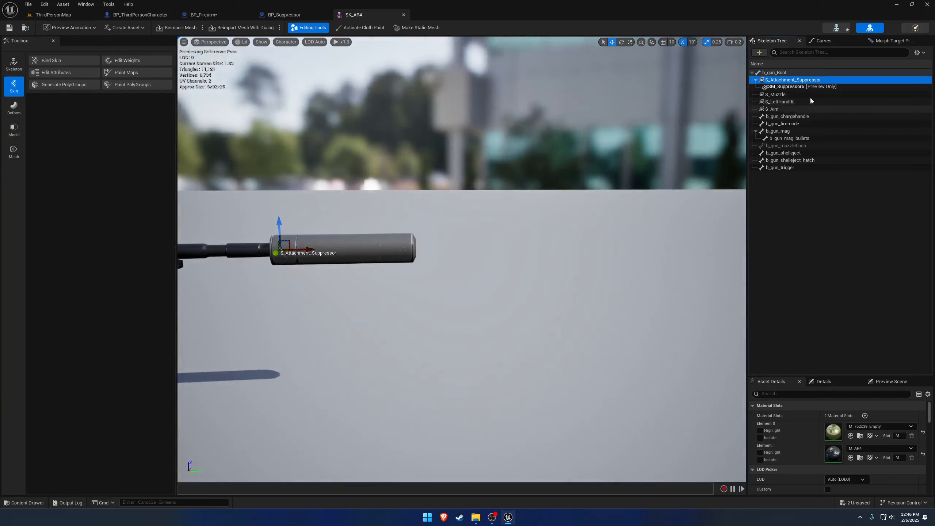
Step: Copy the socket's name and set the suppressor attachment component's Attach to Socket in BP_Firearm to S_Attachment_Suppressor
double_click(806, 80)
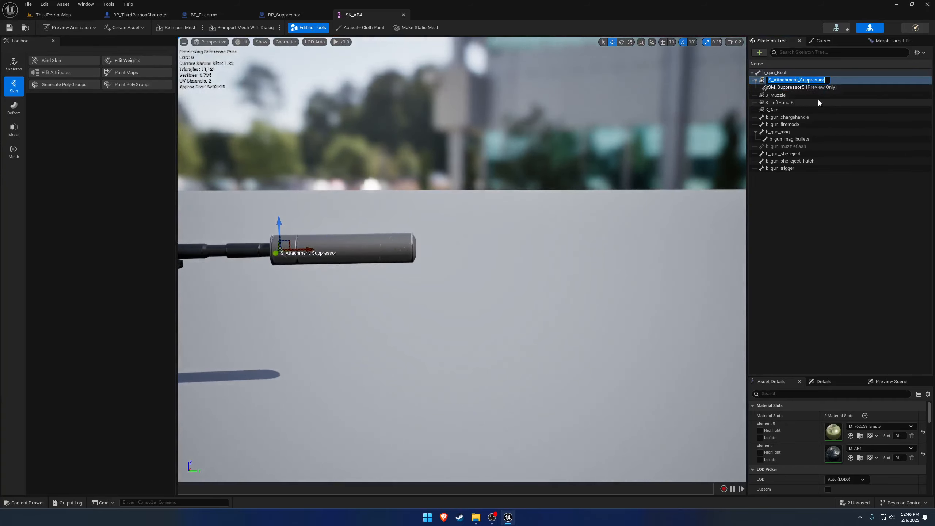
click(202, 14)
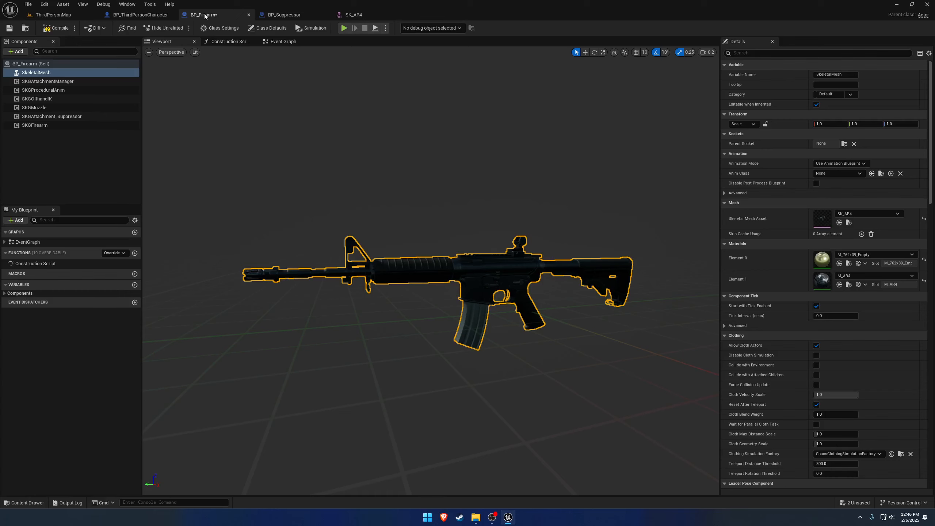
click(834, 163)
key(Return)
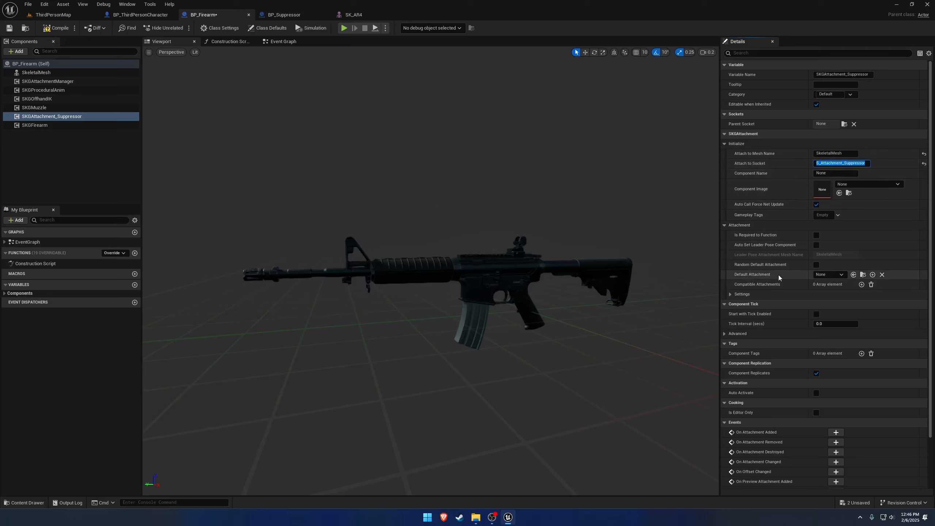
Step: Set the suppressor attachment component's Default Attachment to BP_Suppressor and save all modified assets
click(841, 274)
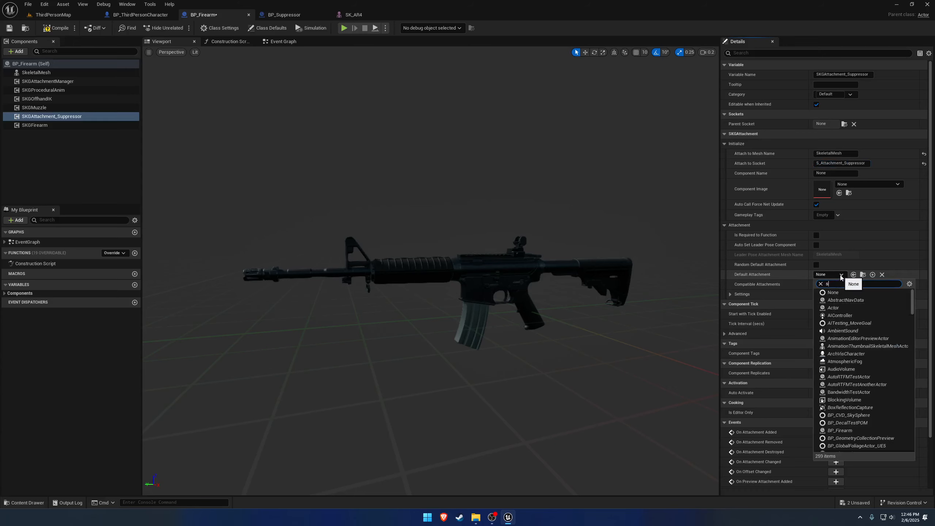
click(846, 300)
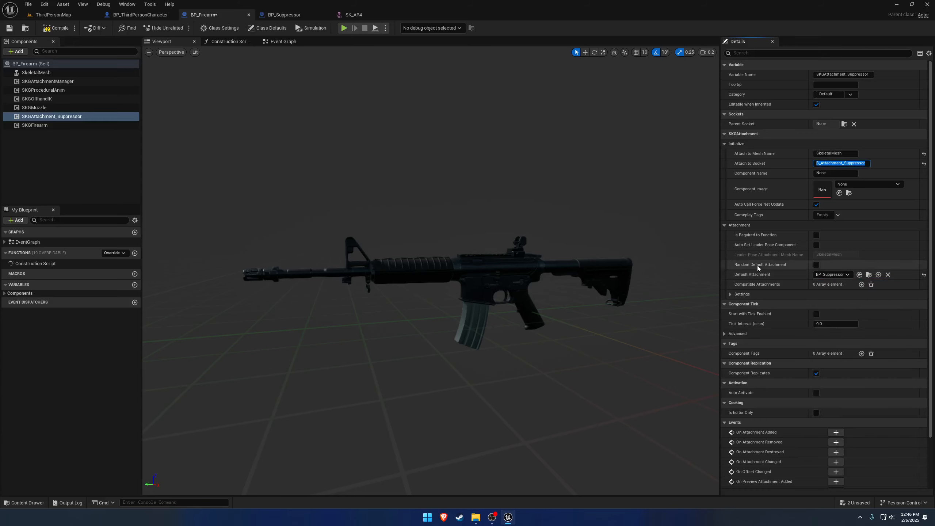
click(28, 4)
click(54, 58)
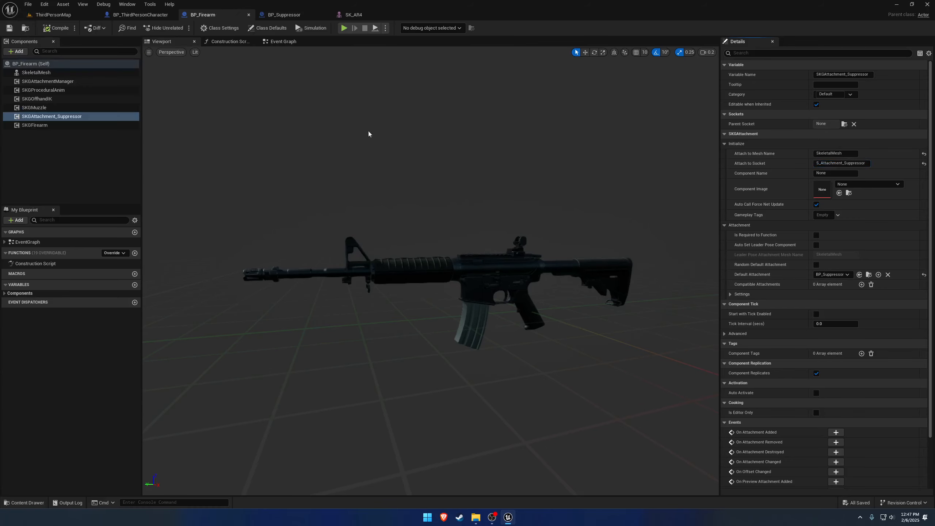
Step: Play ThirdPersonMap in the editor and inspect how the suppressor sits on the character's rifle
click(72, 16)
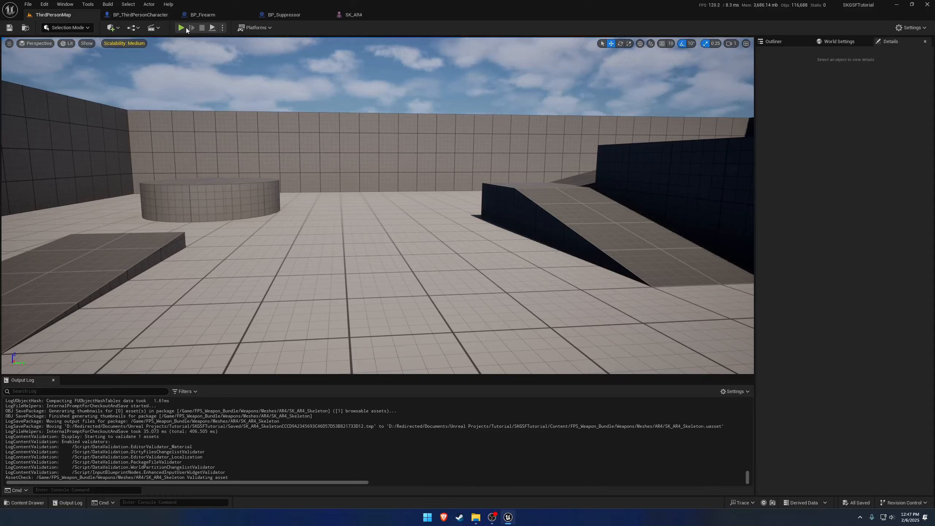
click(179, 29)
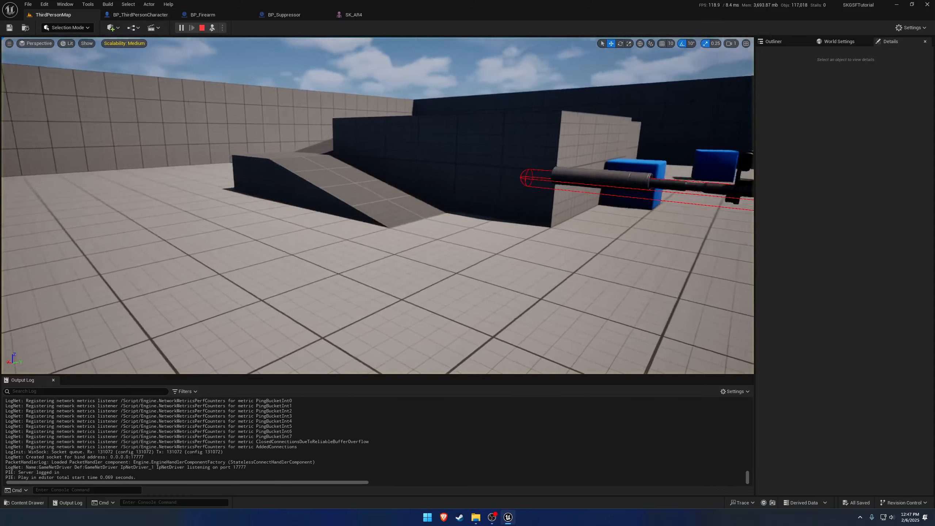
right_drag(377, 206, 453, 186)
key(w)
scroll(378, 205, down, 1)
key(w)
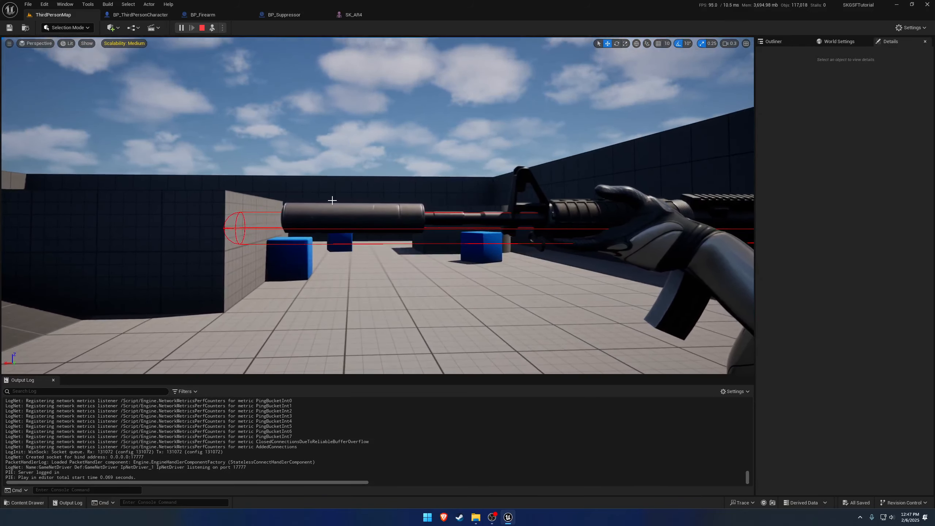
Step: Lift the suppressor actor off the rifle in the running game, inspect it and the bare muzzle from both sides, and stop playing
click(340, 212)
drag(412, 197, 424, 170)
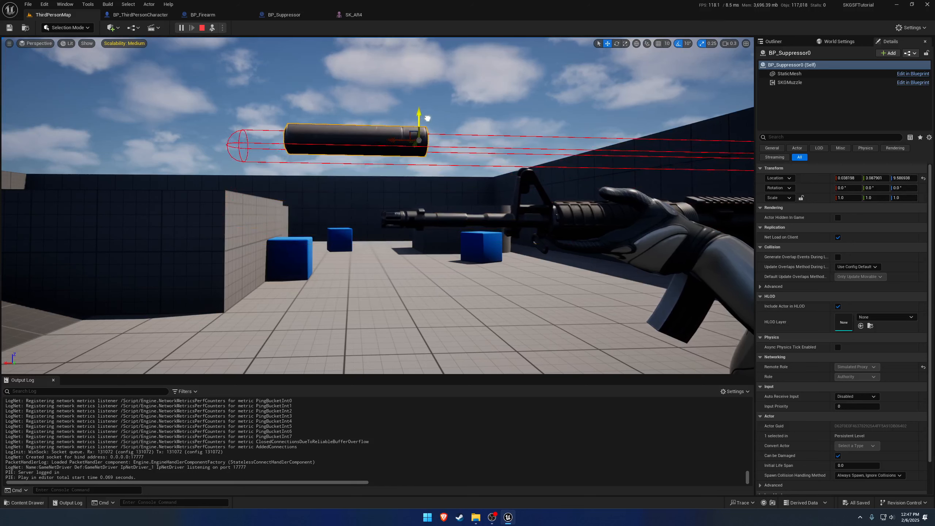
mouse_move(397, 170)
right_down()
mouse_move(412, 169)
mouse_move(388, 173)
right_up()
key(d)
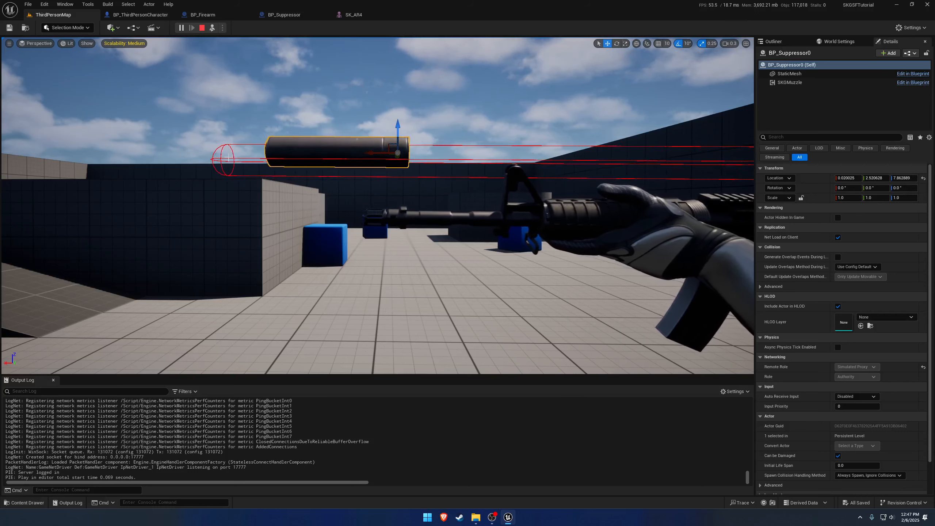
right_drag(353, 219, 587, 220)
click(354, 219)
key(a)
key(s)
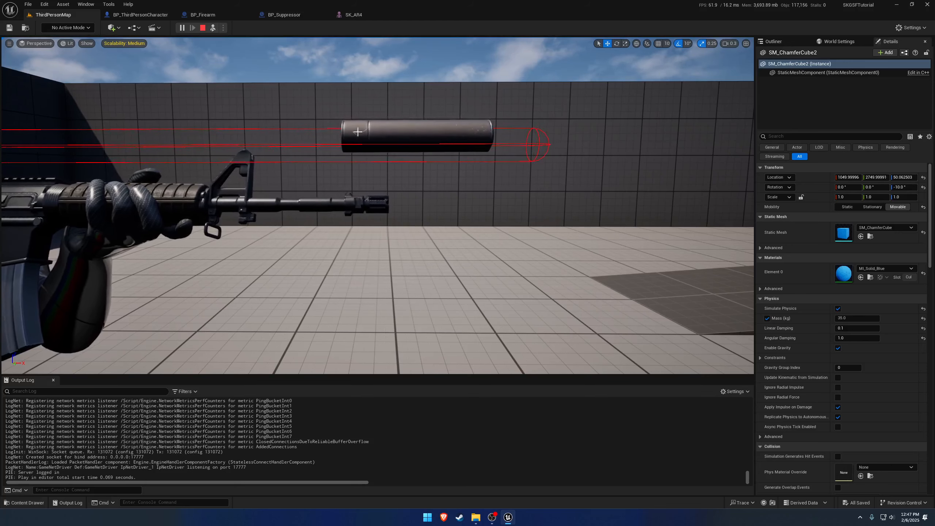
click(202, 28)
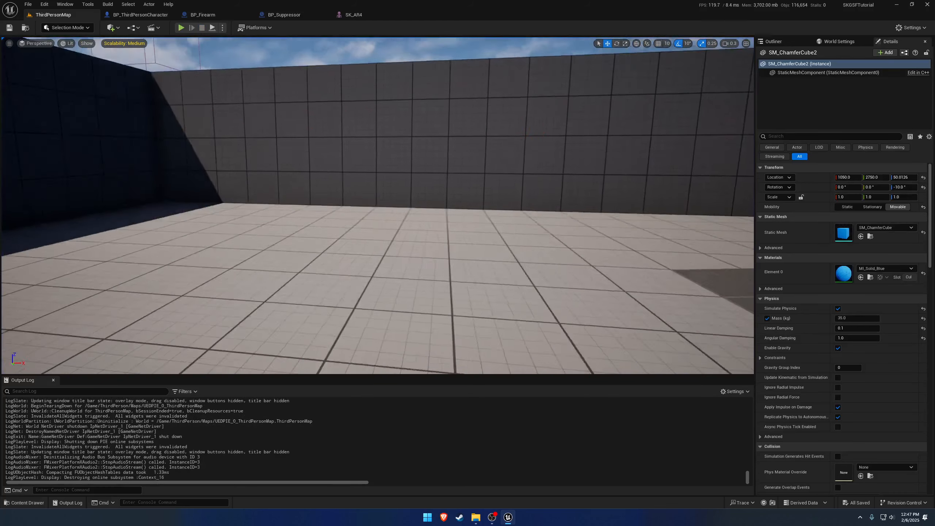
Step: Play ThirdPersonMap again, check the suppressor on the rifle from the first-person view, and end the session
right_drag(281, 73, 281, 73)
key(s)
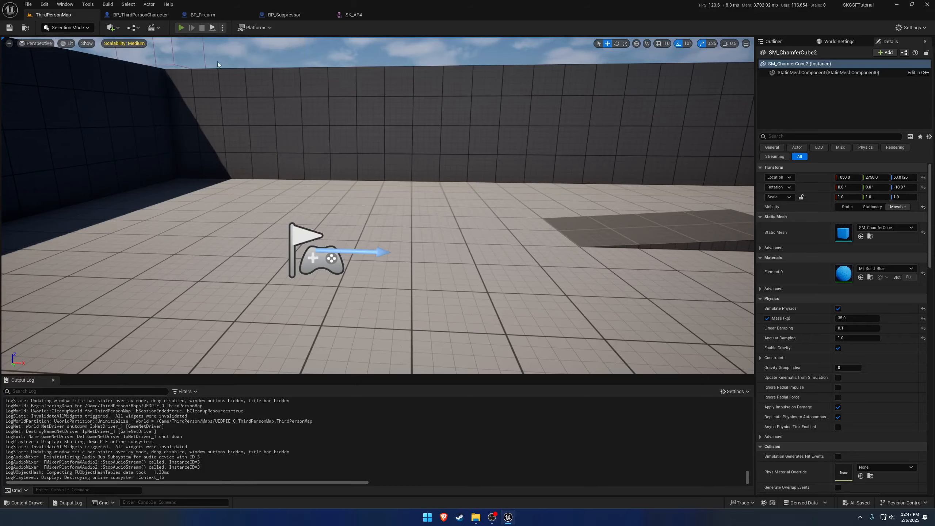
click(181, 28)
key(w)
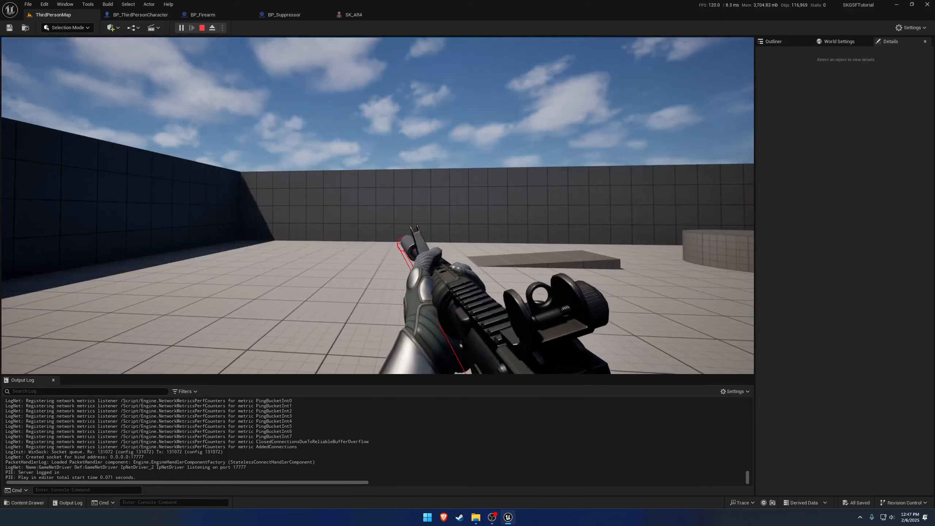
key(Escape)
Step: Close the BP_Suppressor editor and return to ThirdPersonMap
click(290, 14)
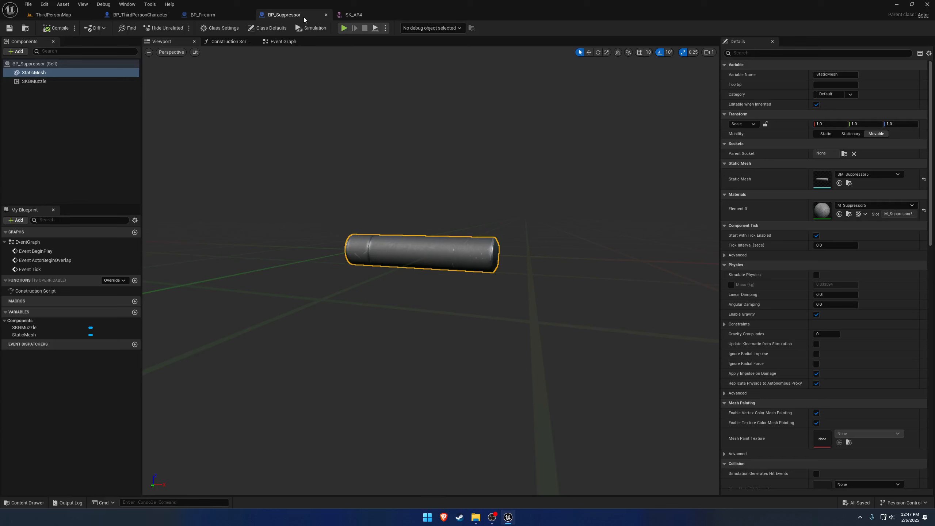
click(326, 15)
click(53, 15)
Step: Set the number of players to 2 and start a multiplayer play session
click(222, 28)
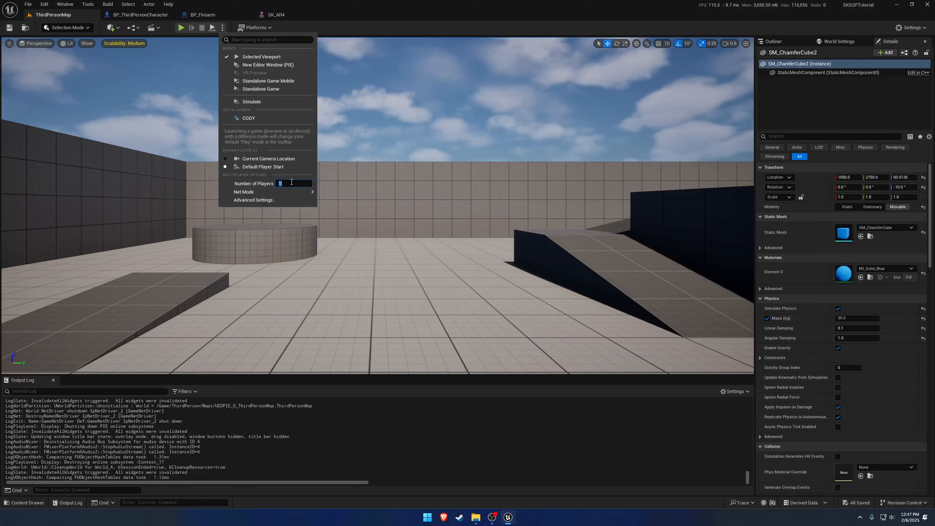
text(2)
key(Return)
click(265, 65)
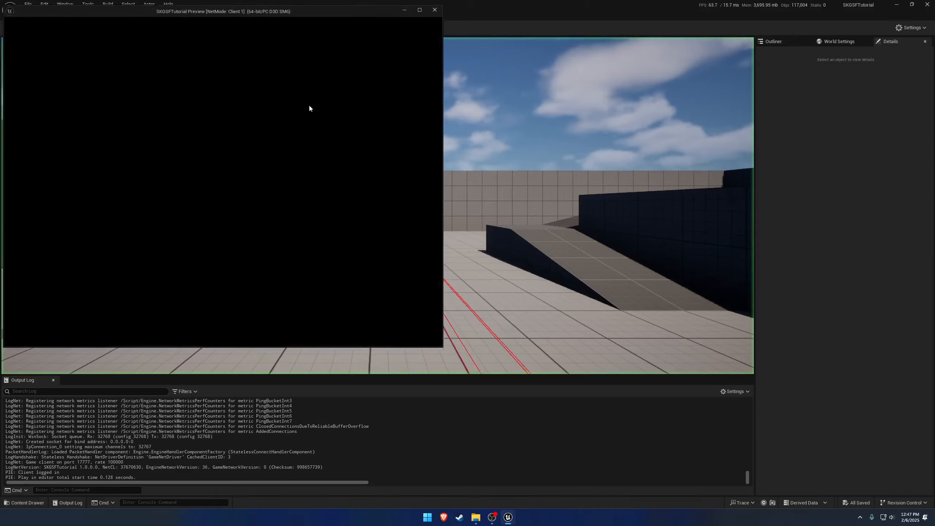
Step: Place the client window beside the server view, compare the suppressor on both players' rifles, and end the session
drag(388, 93, 780, 140)
click(715, 236)
key(a)
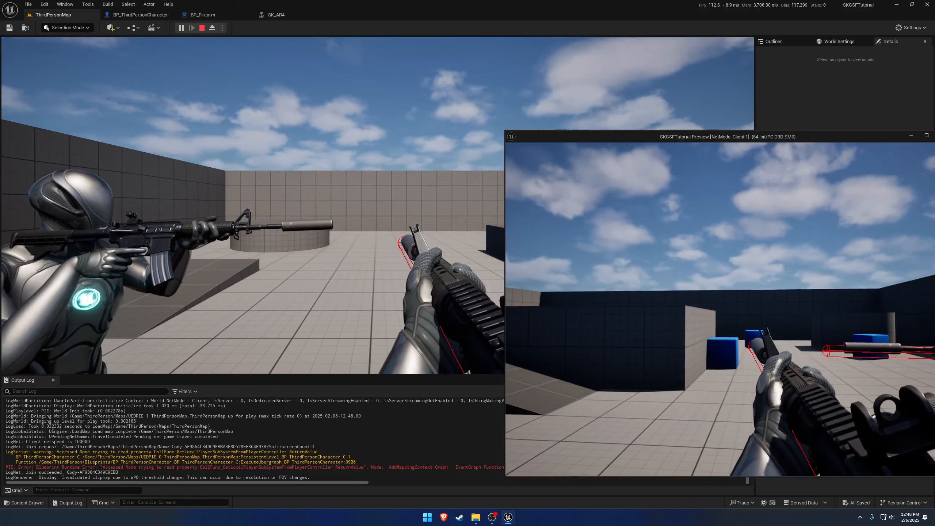
key(Escape)
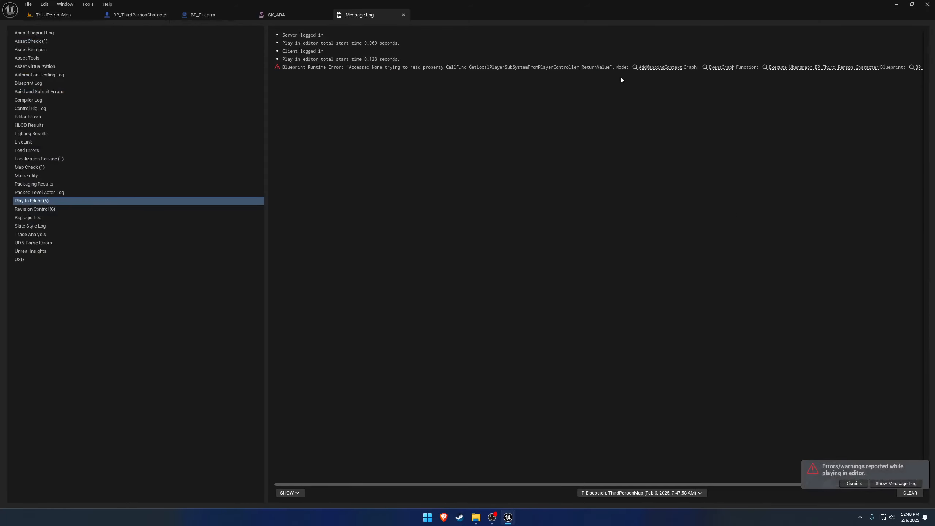
Step: Close the Message Log and the SK_AR4 editor
click(403, 14)
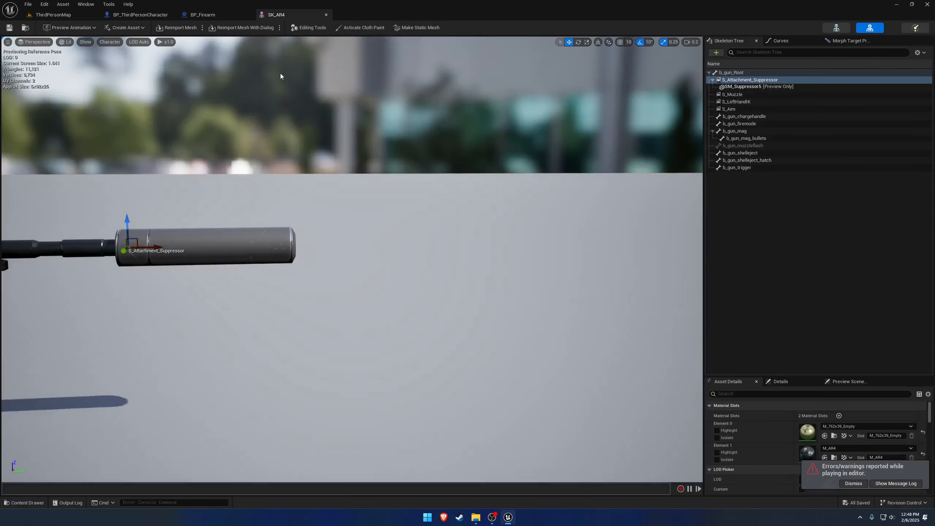
click(326, 15)
Step: Save all assets from the BP_Firearm editor and dismiss the play-in-editor error notification
click(30, 3)
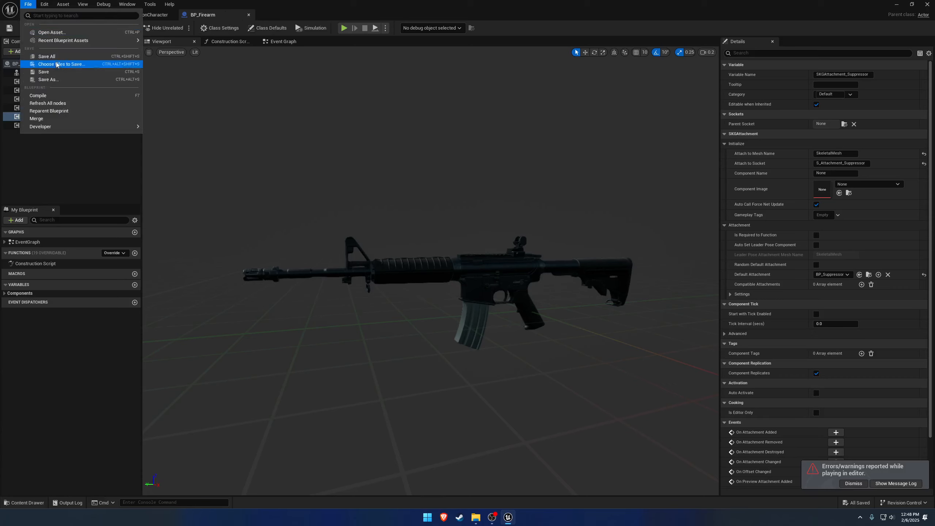
click(48, 58)
right_drag(462, 255, 462, 256)
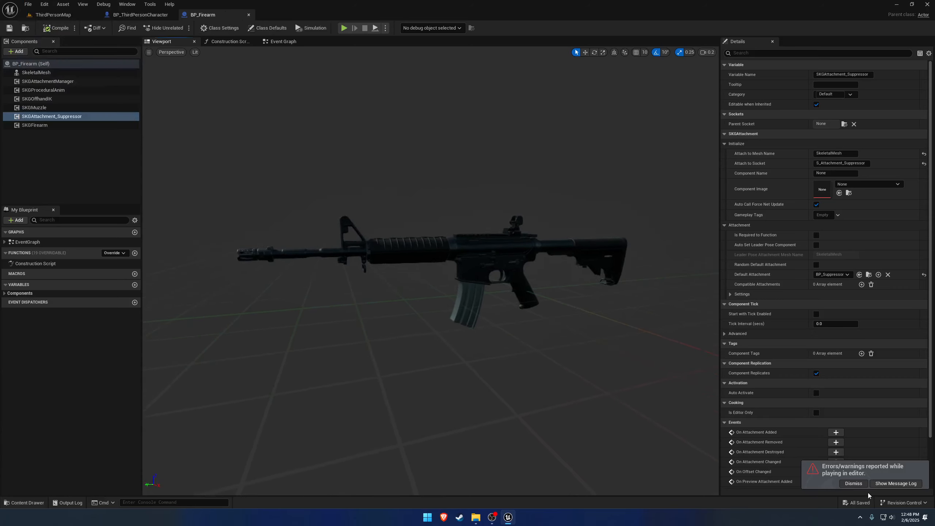
click(857, 484)
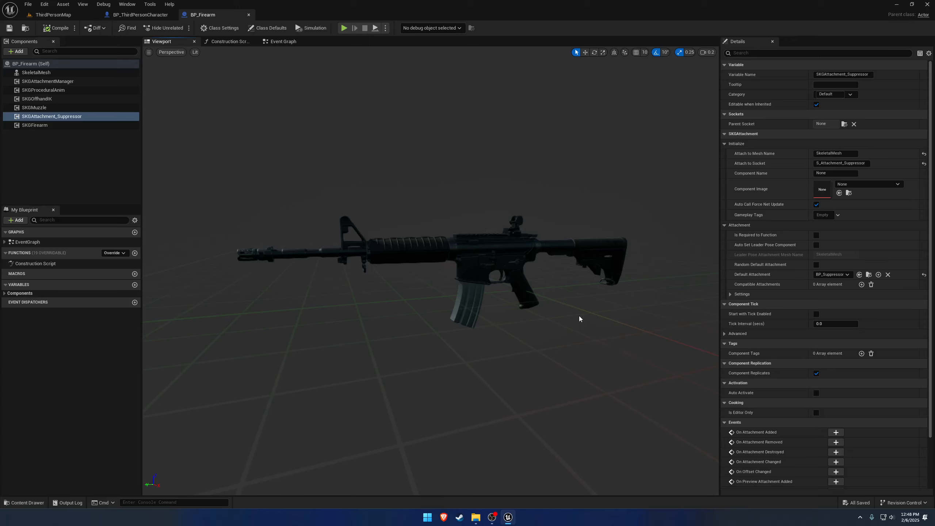